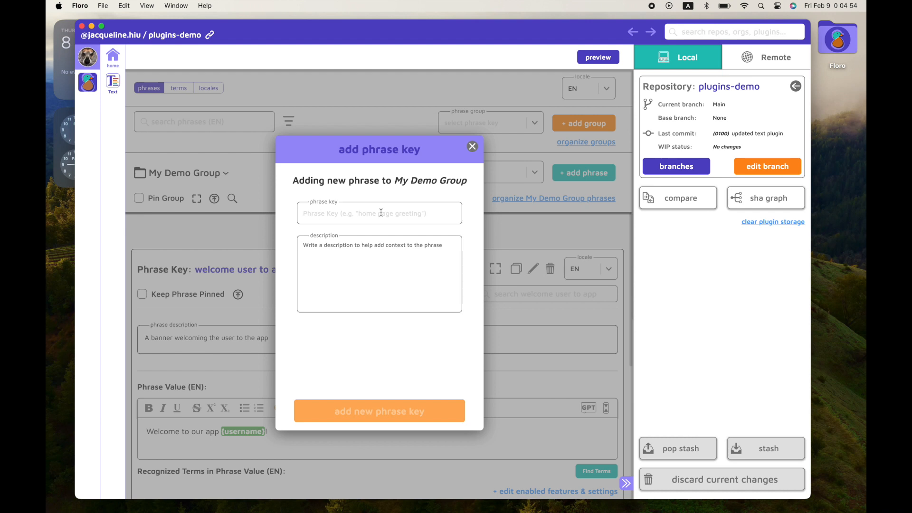
Step: Add the phrase key "user and others liked your photo" with the description "caption under photo when liked by friends"
text(others liked )
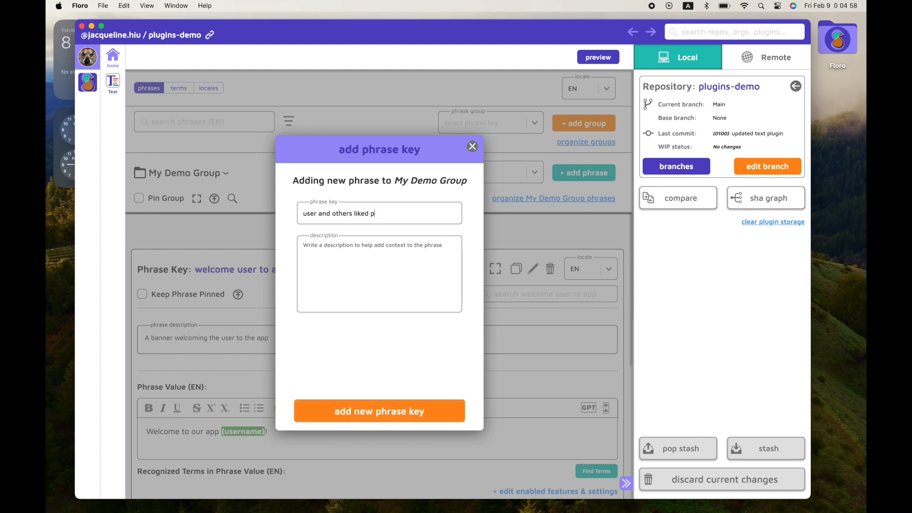
text(your photocapt)
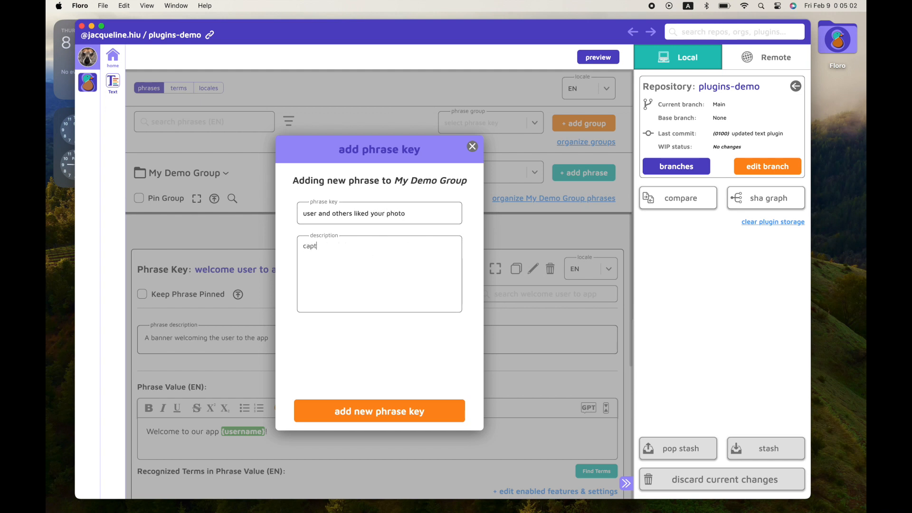
text(ion under w)
key(BackSpace)
text(photo when liked )
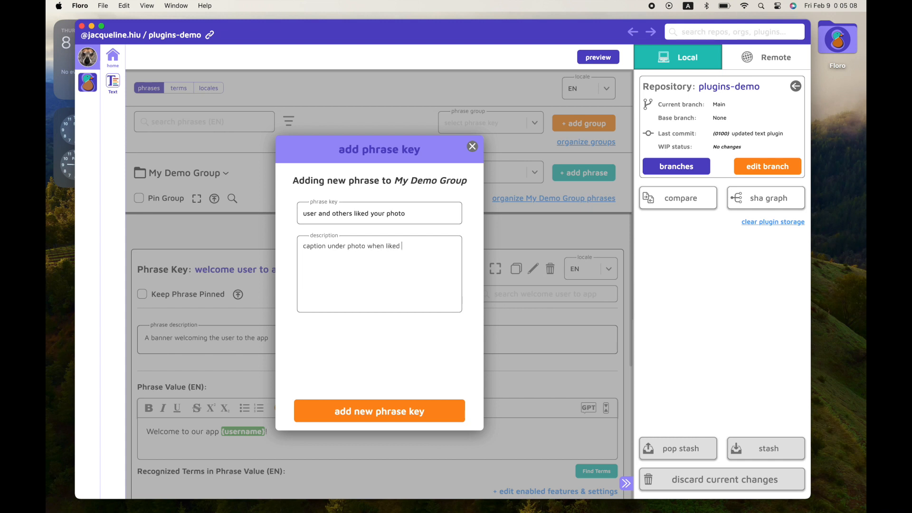
text(by friends)
click(392, 413)
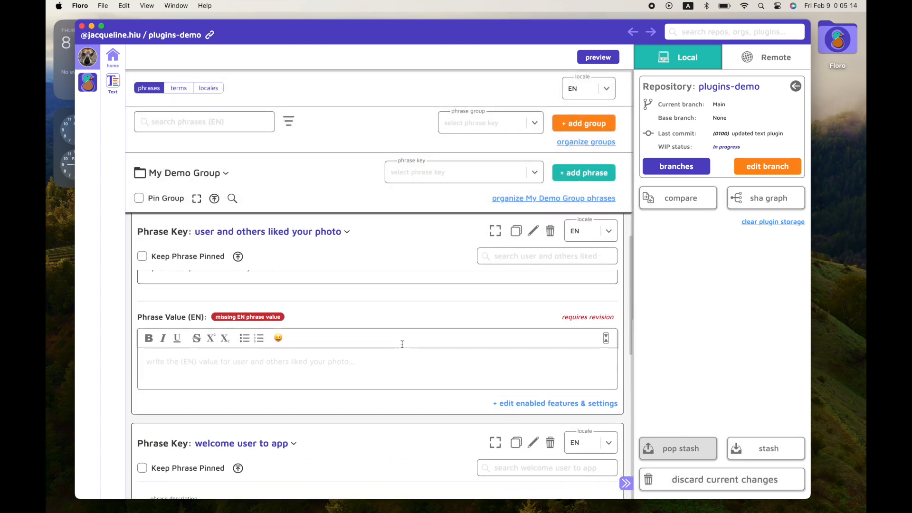
Step: Expand the new phrase to its own full view and enable Phrase Variables with Conditional Interpolations
click(495, 231)
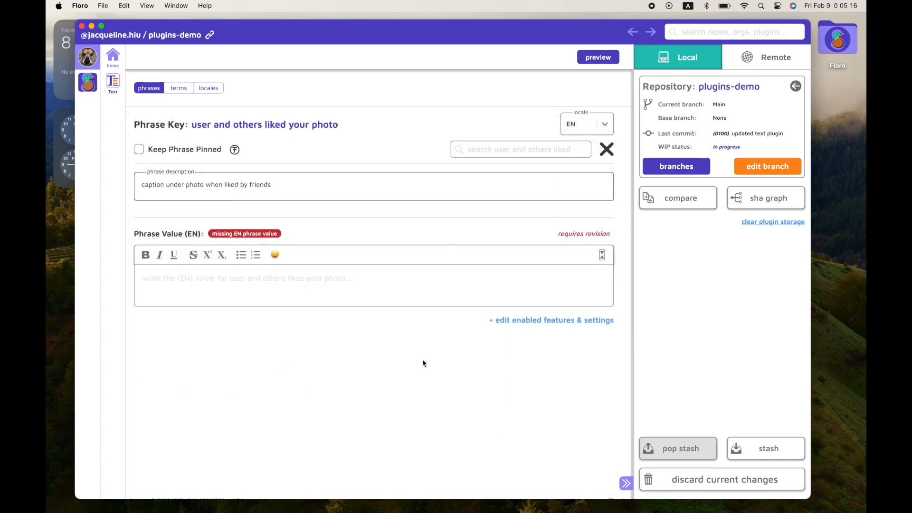
click(559, 325)
click(139, 396)
scroll(309, 388, down, 1)
scroll(309, 389, down, 4)
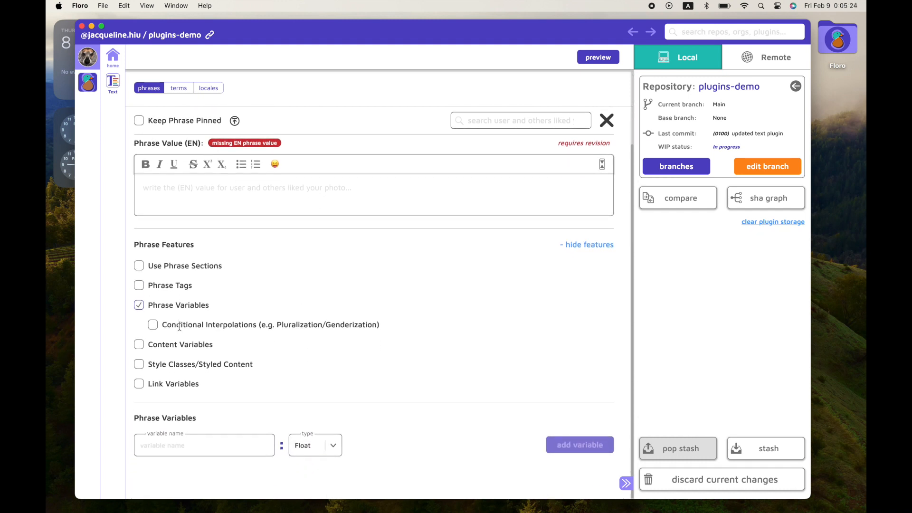
click(153, 325)
Step: Write the EN phrase value as a sample first name plus "and 6 other people liked your photo", bolding the name and "6 other people"
scroll(301, 427, up, 4)
click(251, 278)
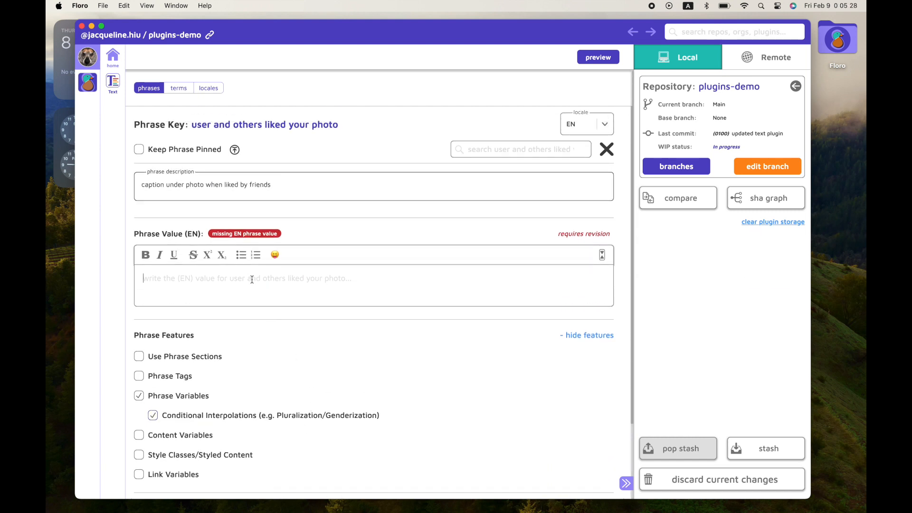
key(super+b)
text(jamie)
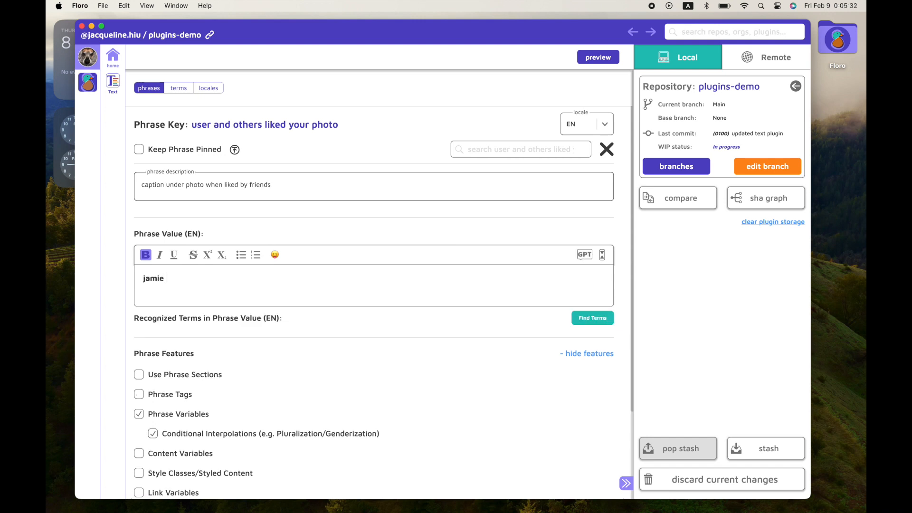
key(super+b)
text(and)
key(super+b)
text(d 6 others)
key(super+b)
key(BackSpace)
text(people)
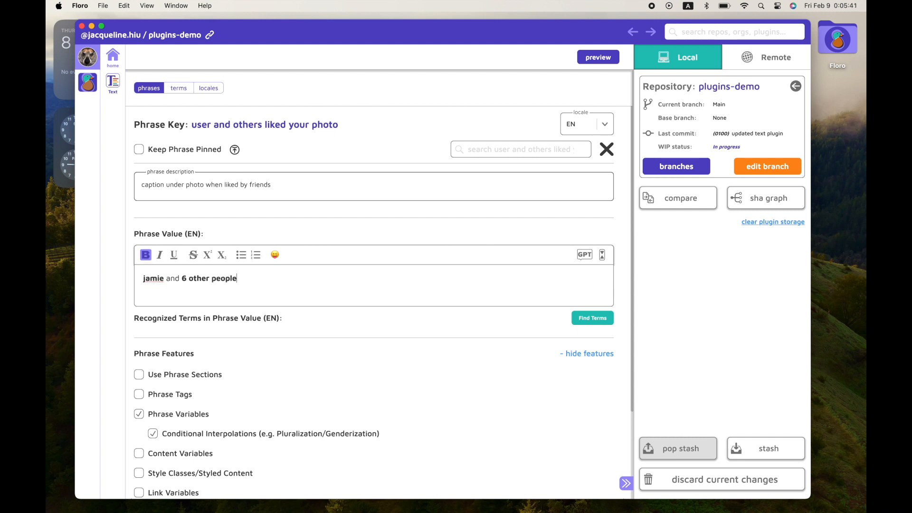
key(super+b)
text(liked your photo)
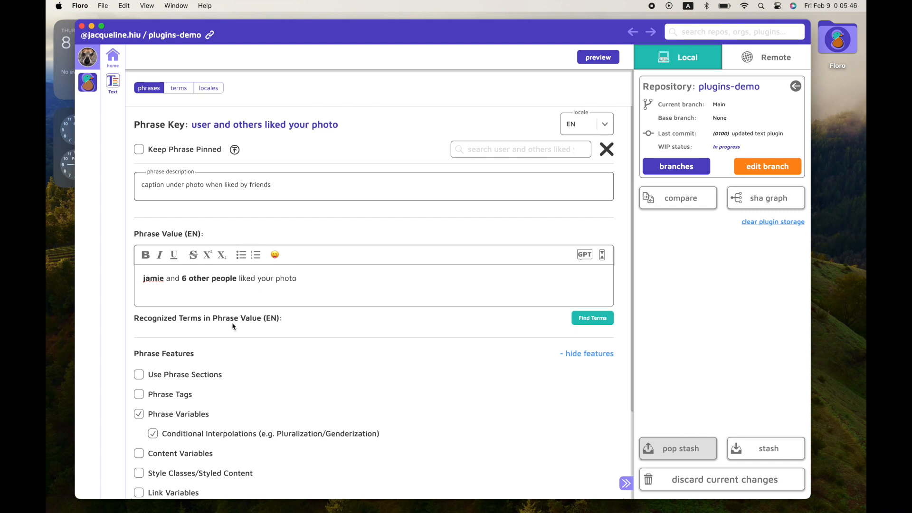
Step: Add a phrase variable named username of type String
scroll(233, 326, down, 5)
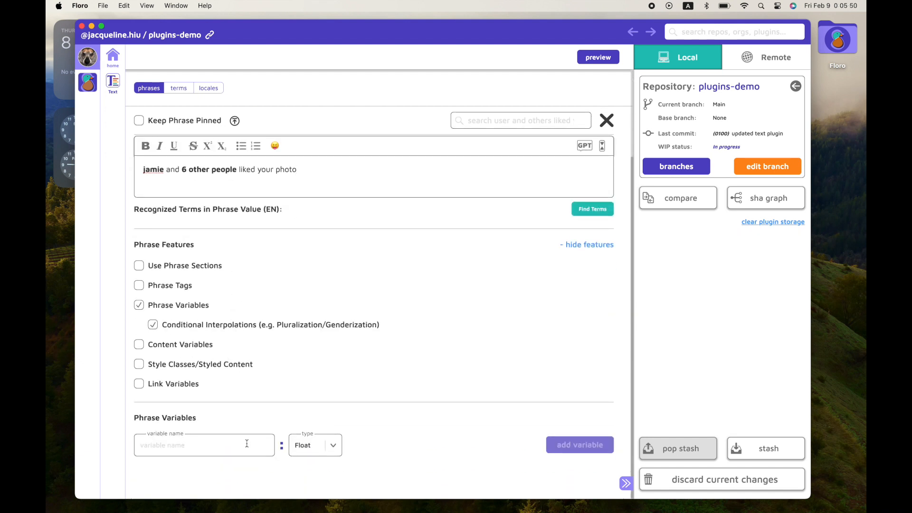
text(username)
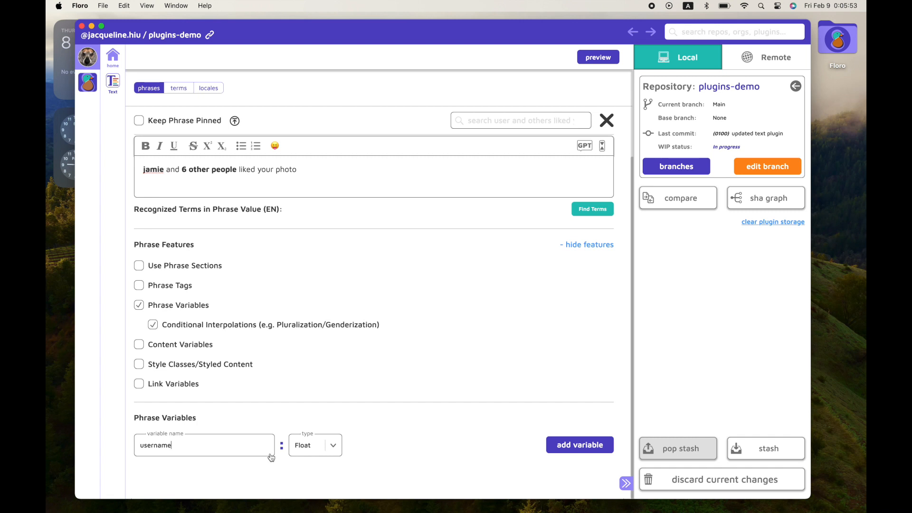
click(304, 442)
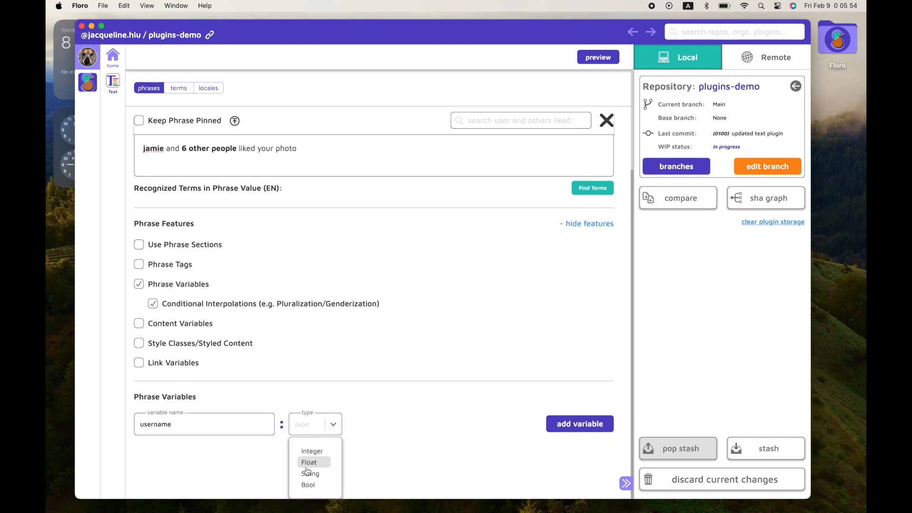
click(303, 474)
click(580, 444)
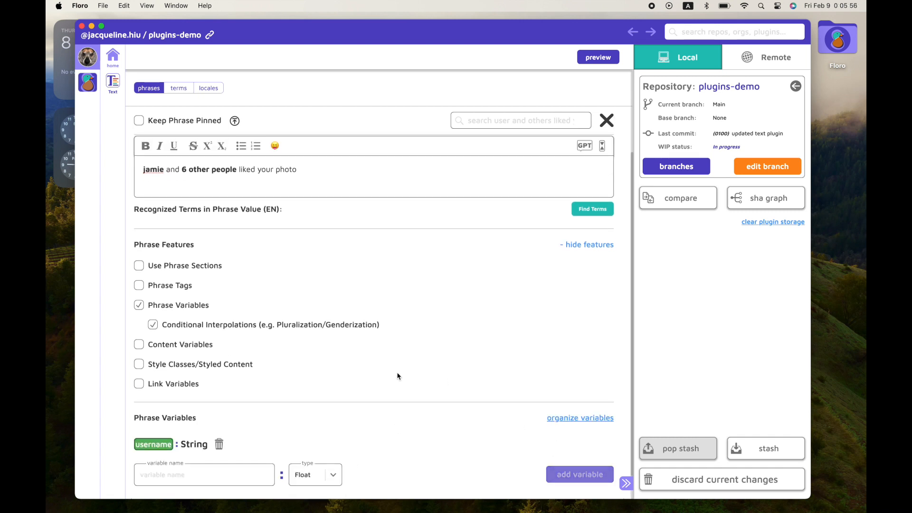
Step: Add a phrase variable named otherUsersCount of type Integer
scroll(396, 376, down, 5)
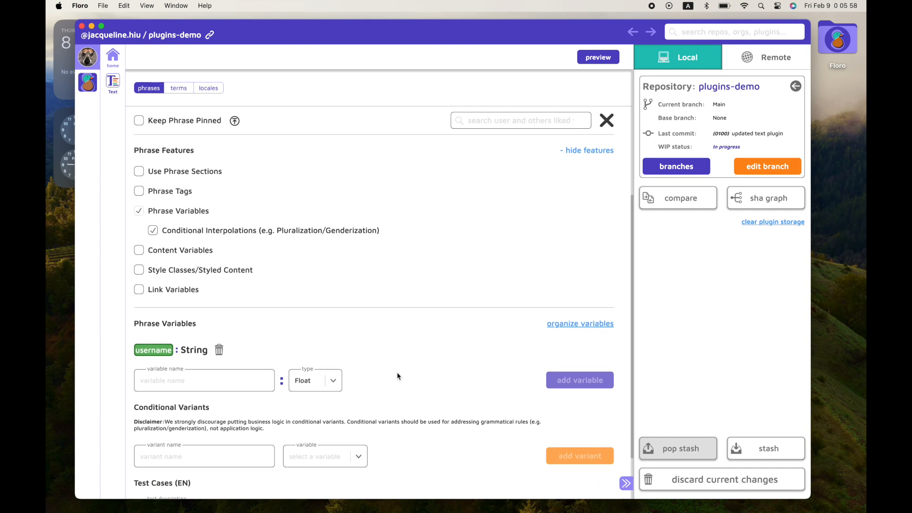
click(240, 346)
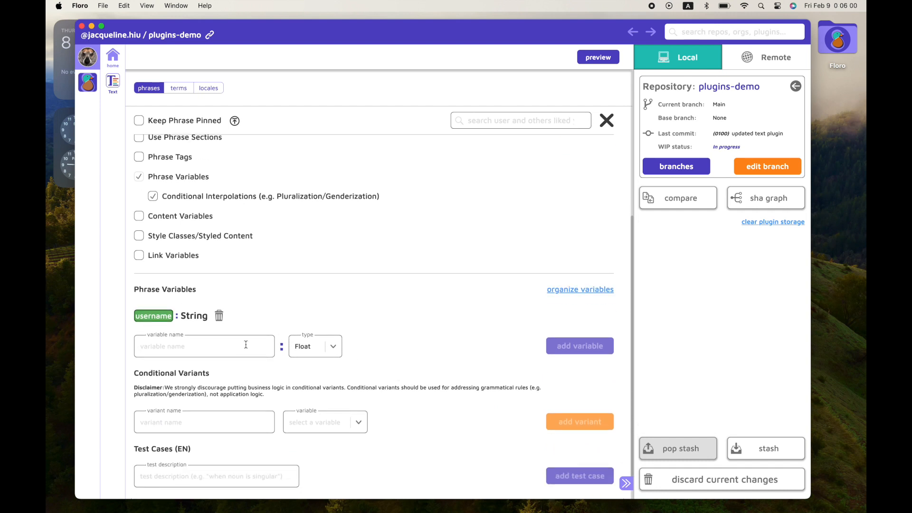
text(otherUsers)
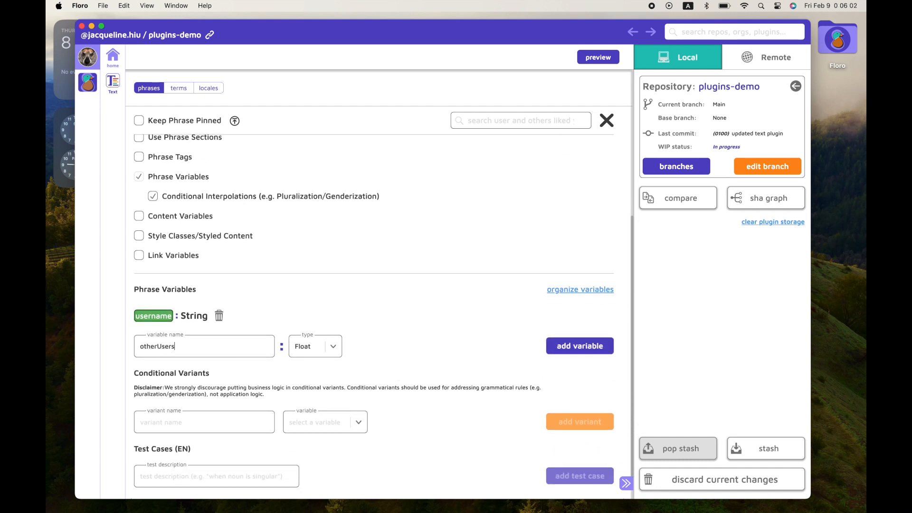
text(Count)
click(320, 344)
click(310, 373)
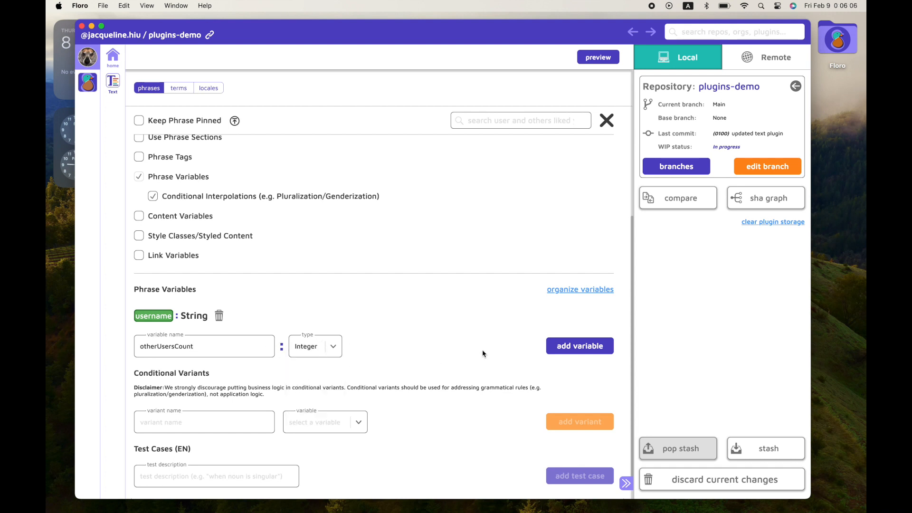
click(566, 347)
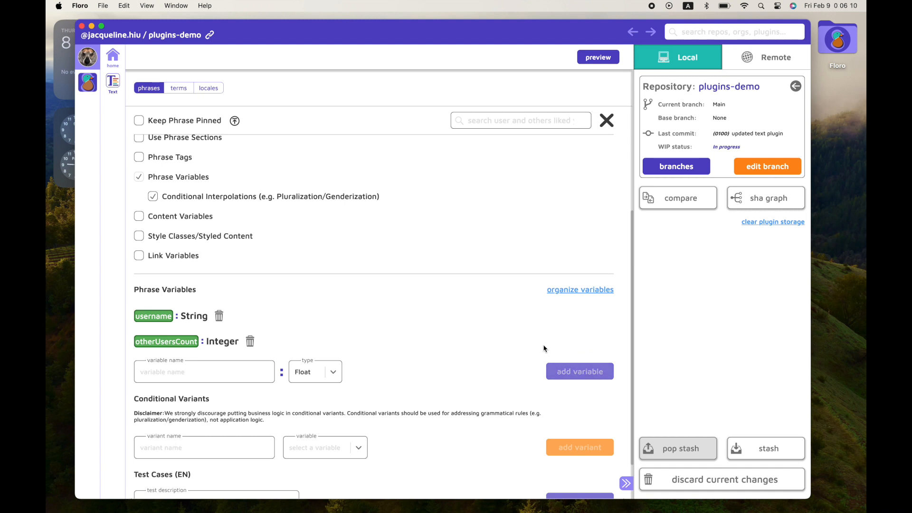
Step: Add a conditional variant named "pluralization of other users" based on the otherUsersCount variable
scroll(451, 340, down, 3)
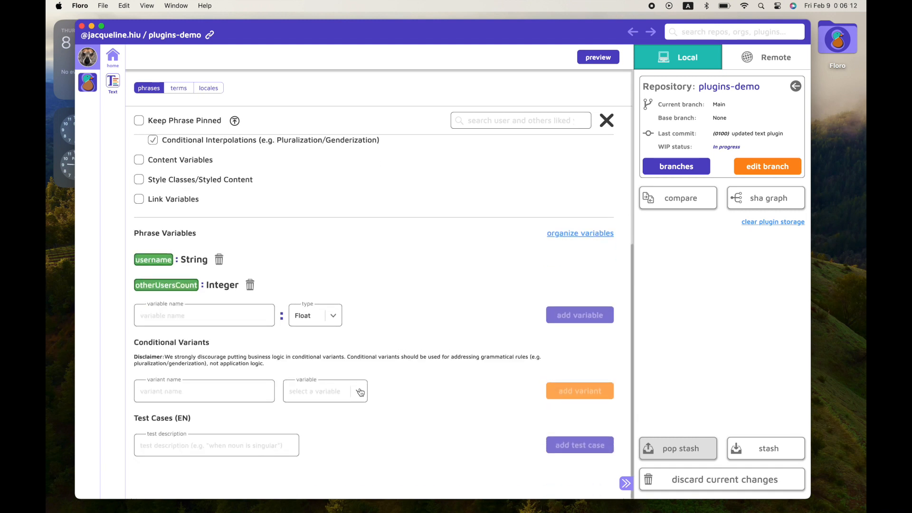
click(245, 401)
text(pluralization of other users)
click(335, 389)
click(331, 430)
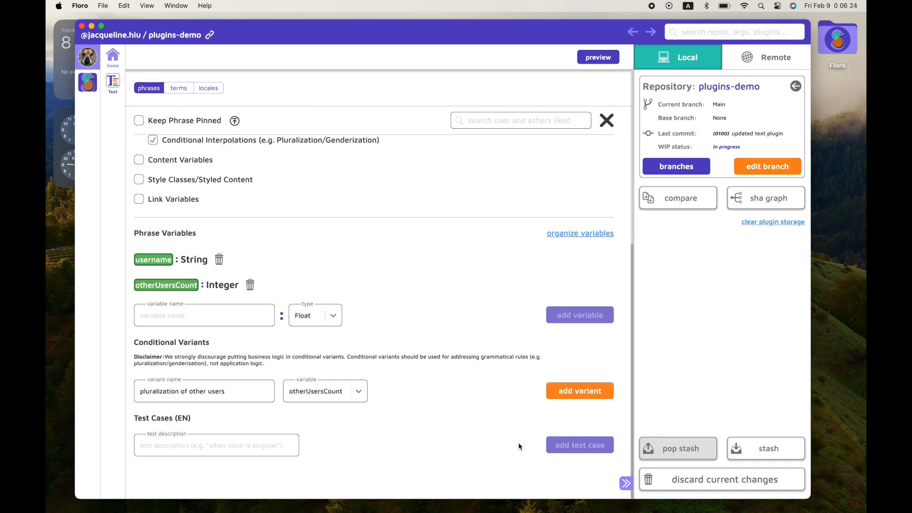
click(571, 390)
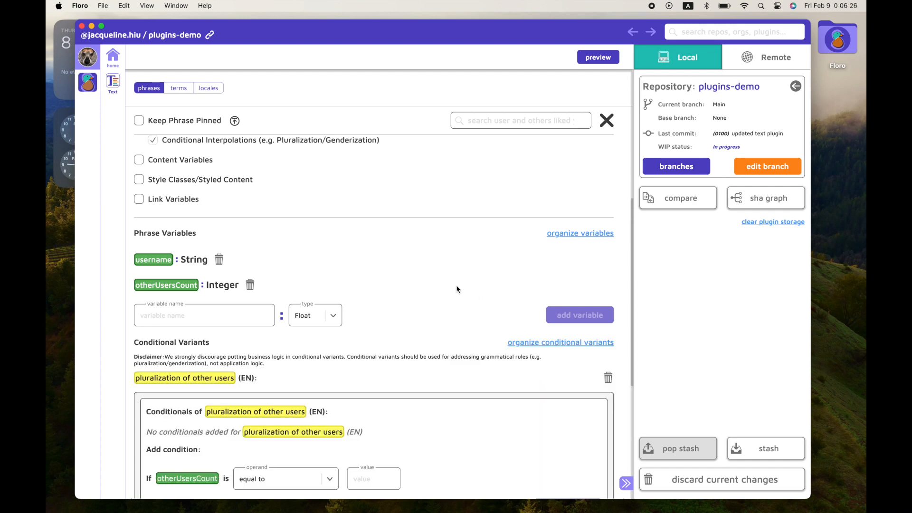
Step: Write the variant's default conditional value as "{username} and {otherUsersCount} other people liked your photo"
scroll(456, 289, up, 5)
scroll(457, 289, down, 9)
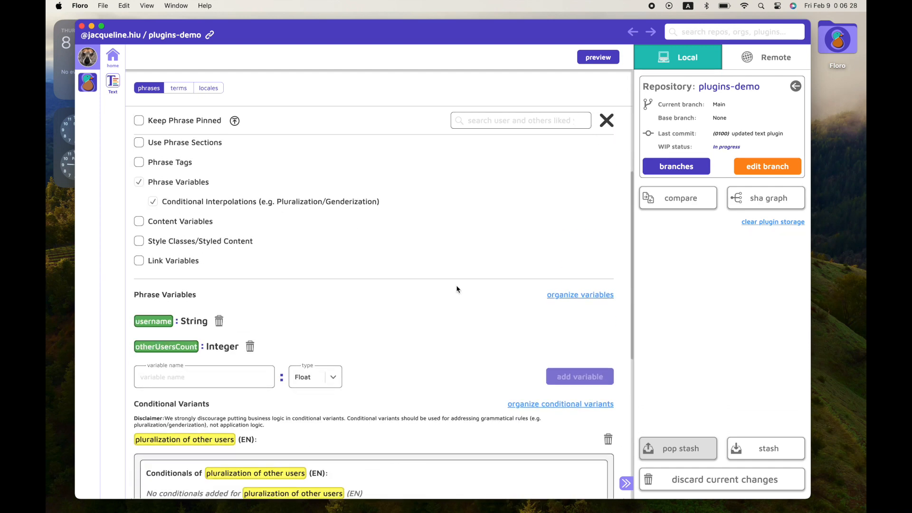
scroll(457, 289, down, 1)
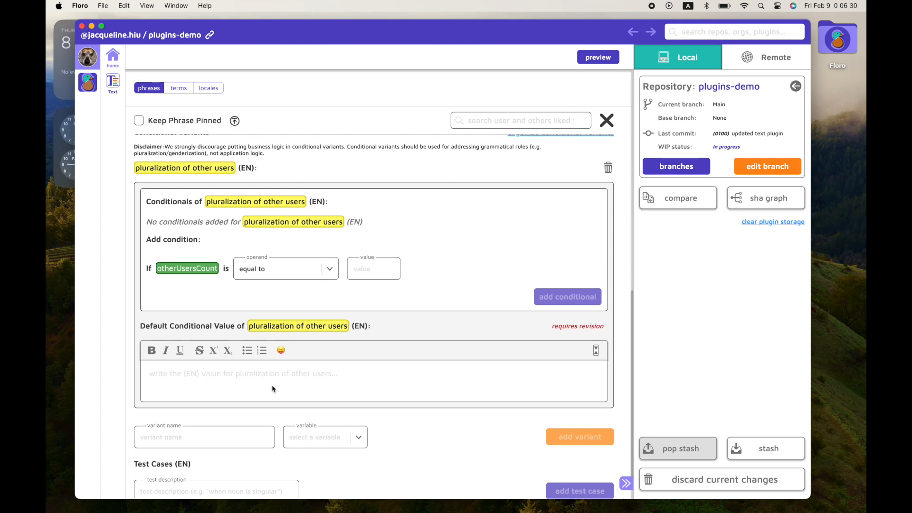
text({username} and )
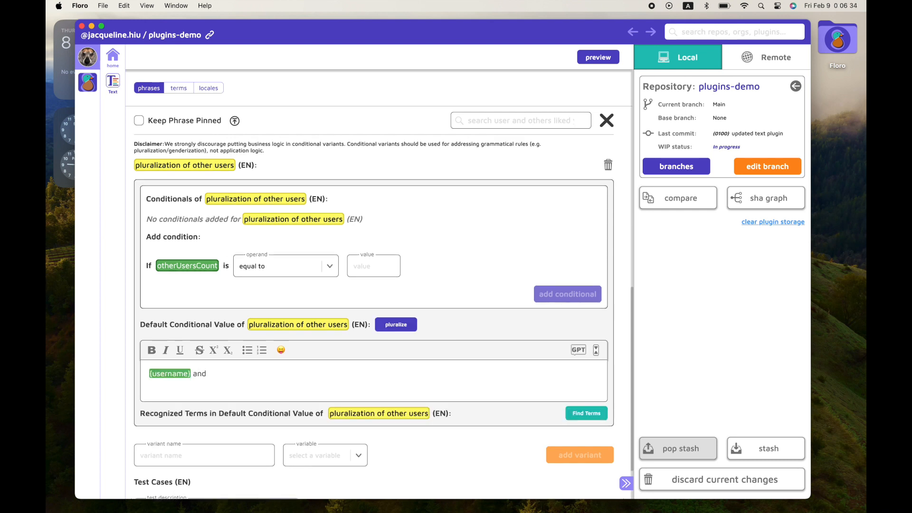
text({otherUsersCount})
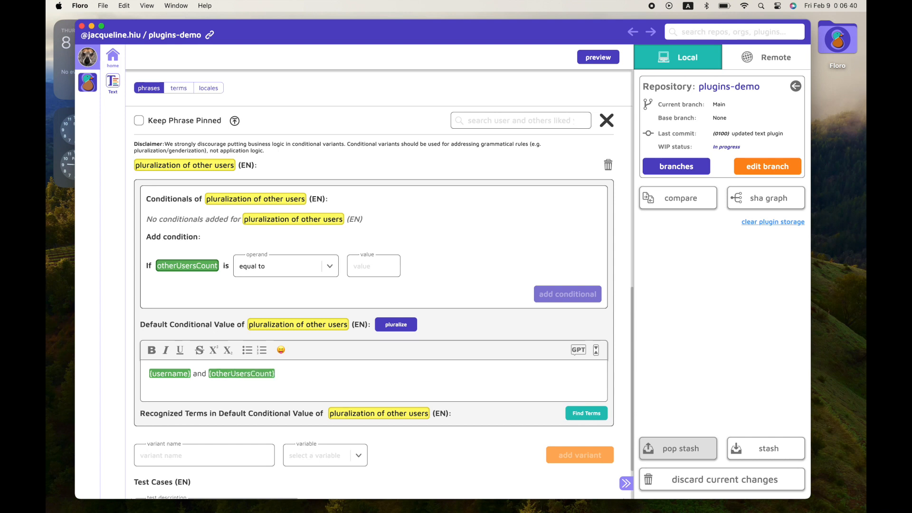
text( other people liked your photo)
Step: Bold "{otherUsersCount} other people" and "{username}" in the default conditional value
drag(322, 374, 209, 375)
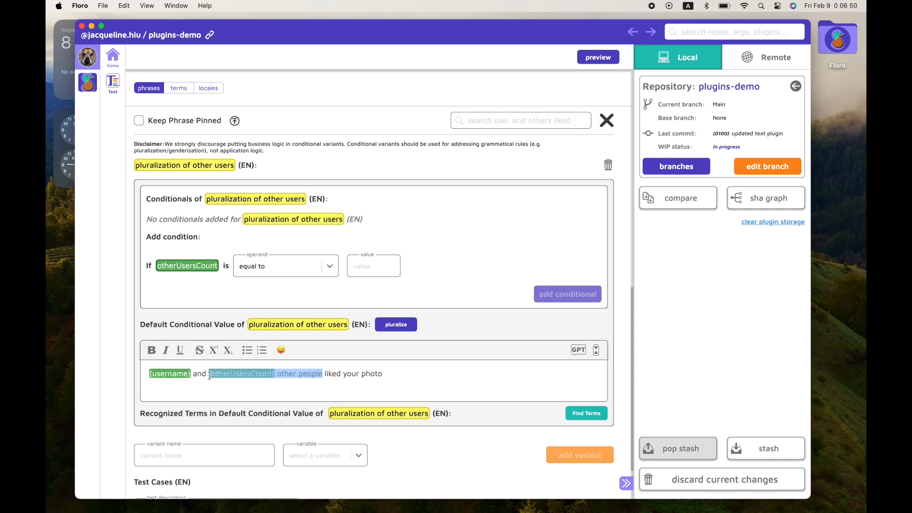
key(super+b)
drag(191, 375, 140, 376)
key(super+b)
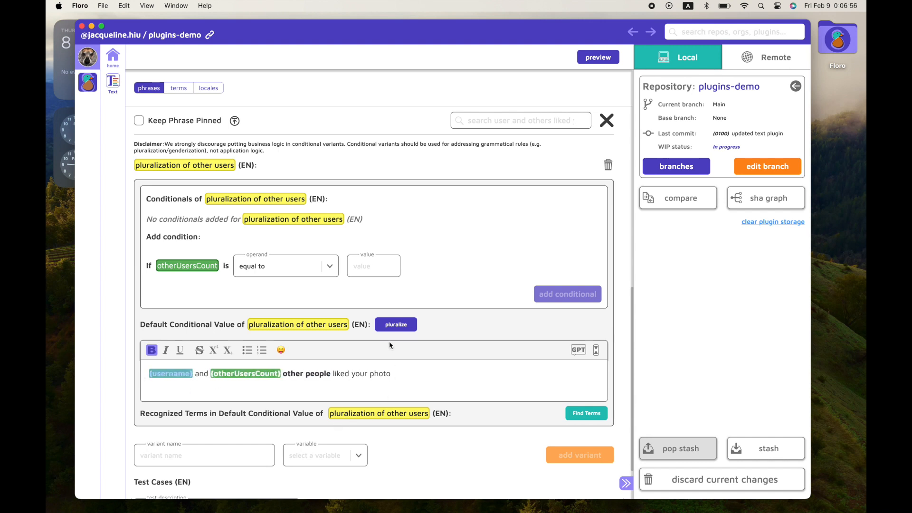
Step: Pluralize the default value automatically, exclude the "greater than 1" condition, and add the plurals for counts equal to 0 and 1
click(396, 325)
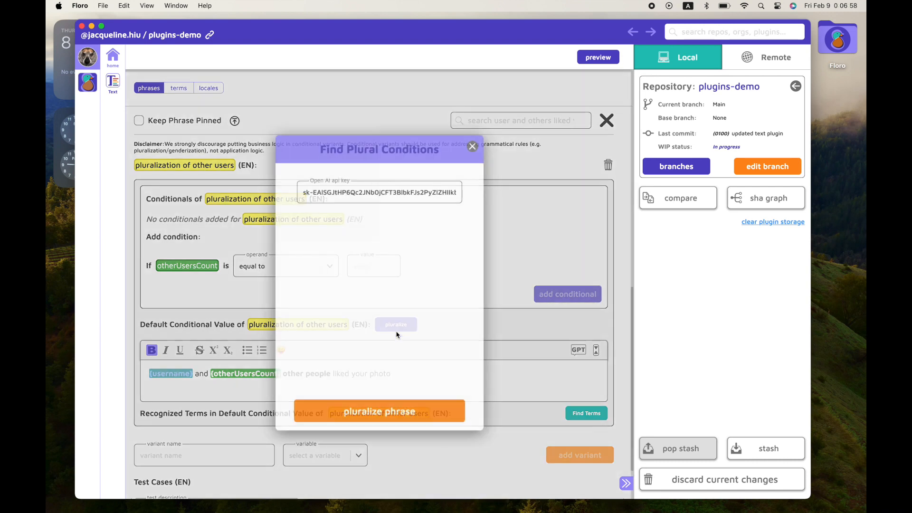
click(381, 407)
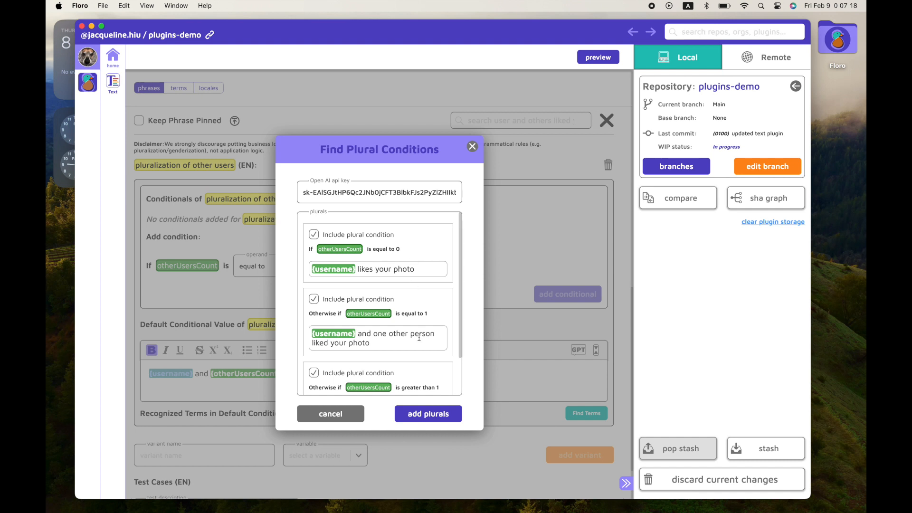
scroll(419, 338, down, 1)
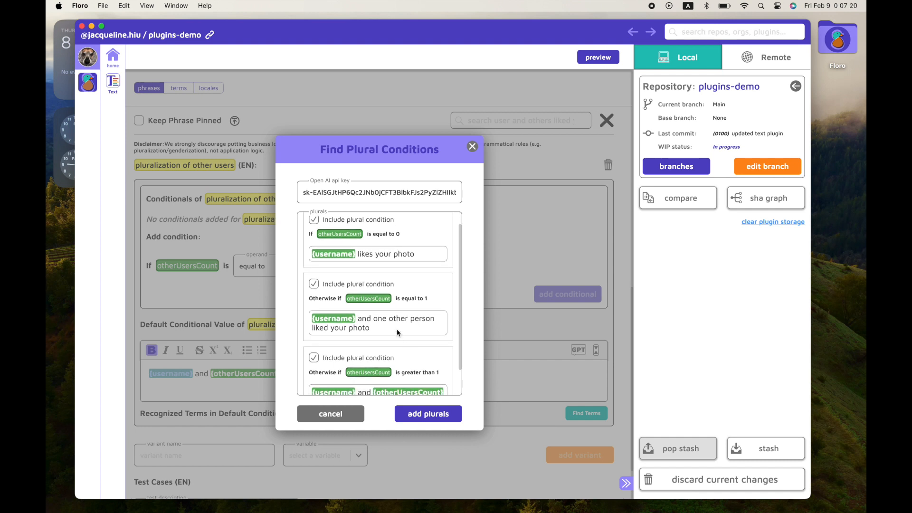
scroll(384, 330, down, 2)
scroll(385, 330, down, 1)
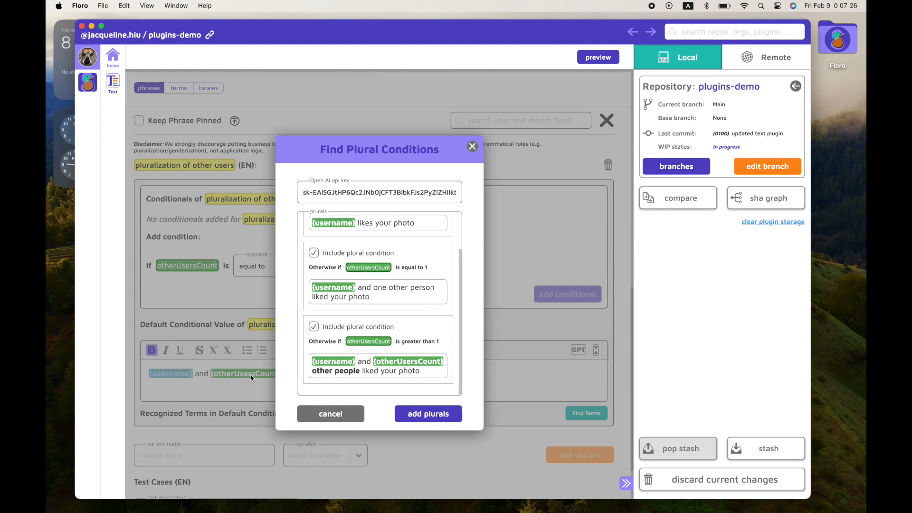
click(314, 327)
scroll(430, 347, up, 3)
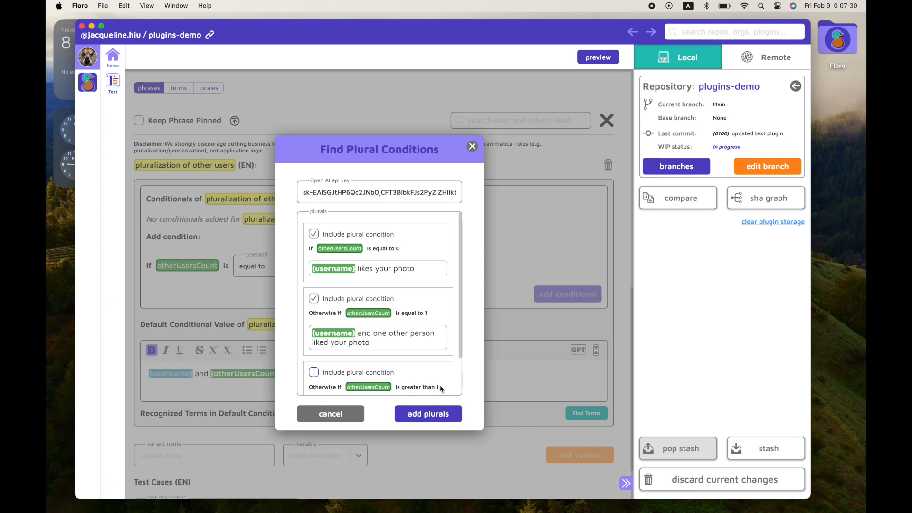
click(429, 414)
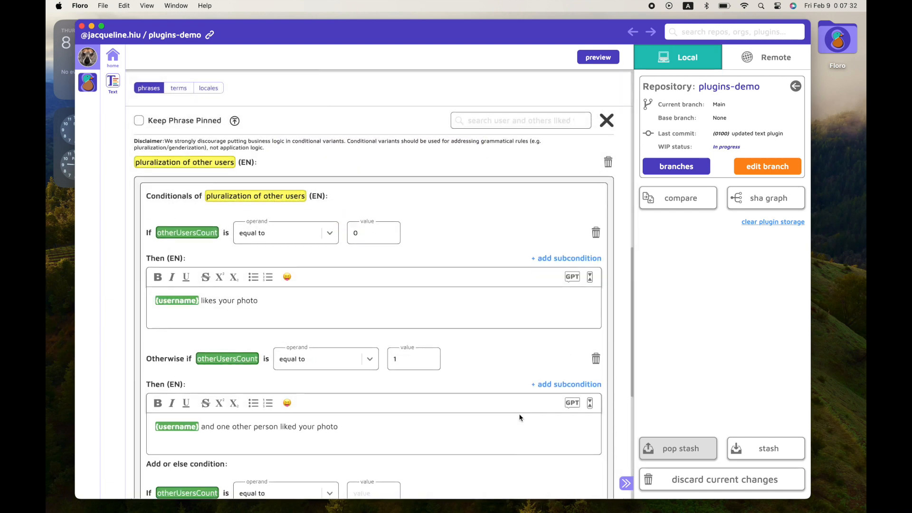
scroll(519, 417, down, 5)
scroll(520, 417, up, 1)
scroll(519, 417, up, 15)
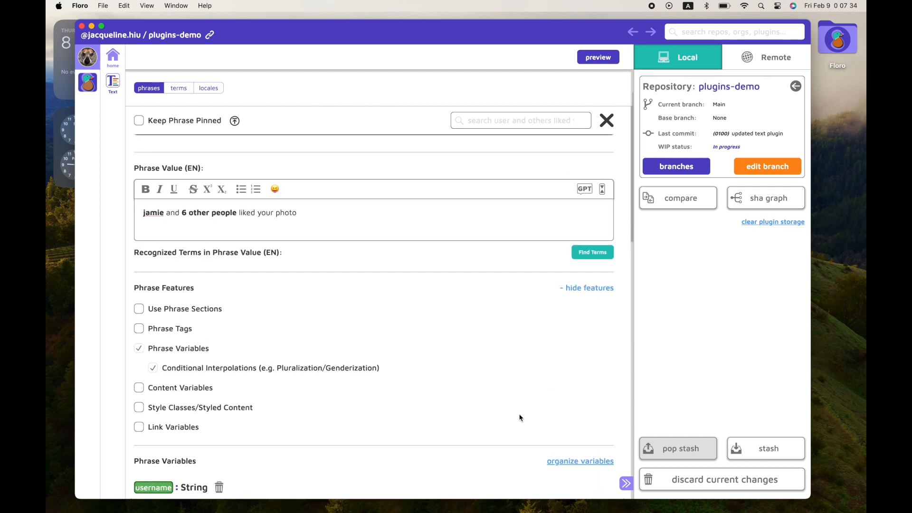
Step: Hide the phrase features and add an EN test case described as "when otherUsersCount is one"
click(589, 354)
scroll(476, 399, down, 2)
scroll(475, 399, down, 10)
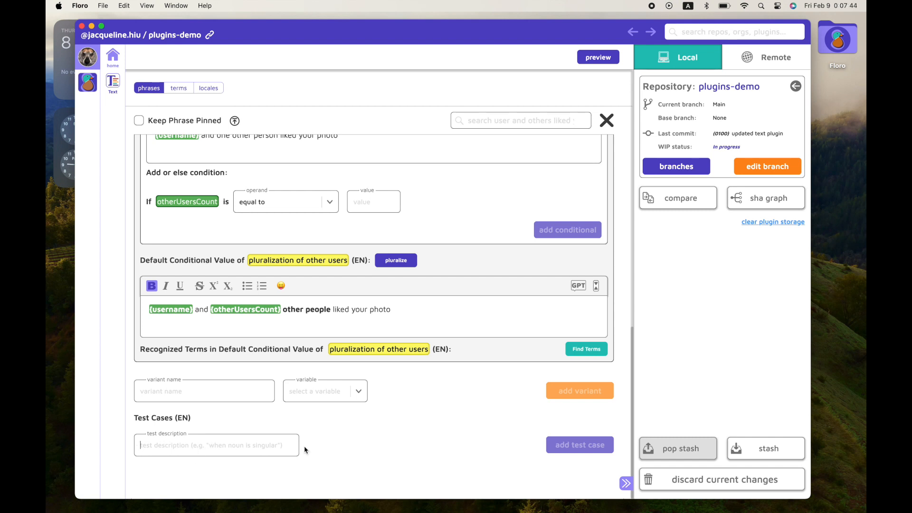
text(when user)
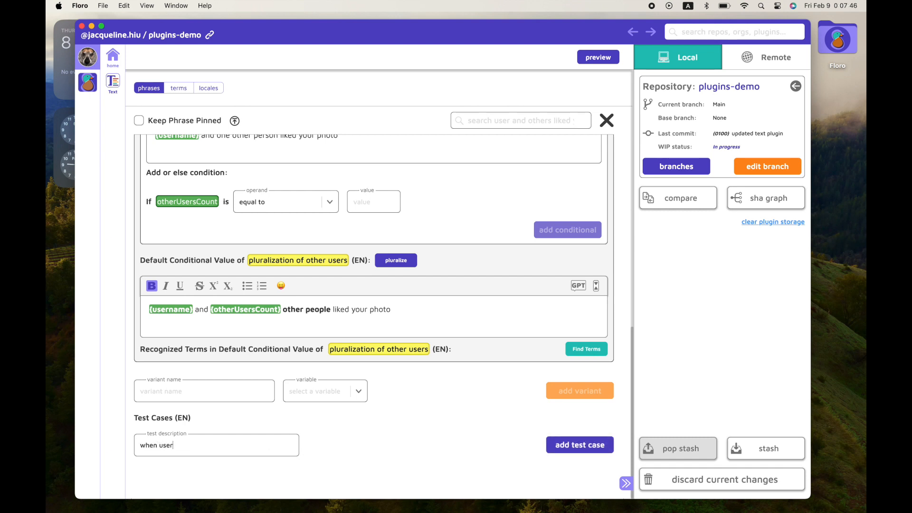
text(Count)
text(IsONe)
text(on)
text( is one)
triple_click(193, 200)
click(216, 199)
drag(217, 201, 157, 201)
key(super+c)
double_click(175, 445)
key(super+v)
click(587, 444)
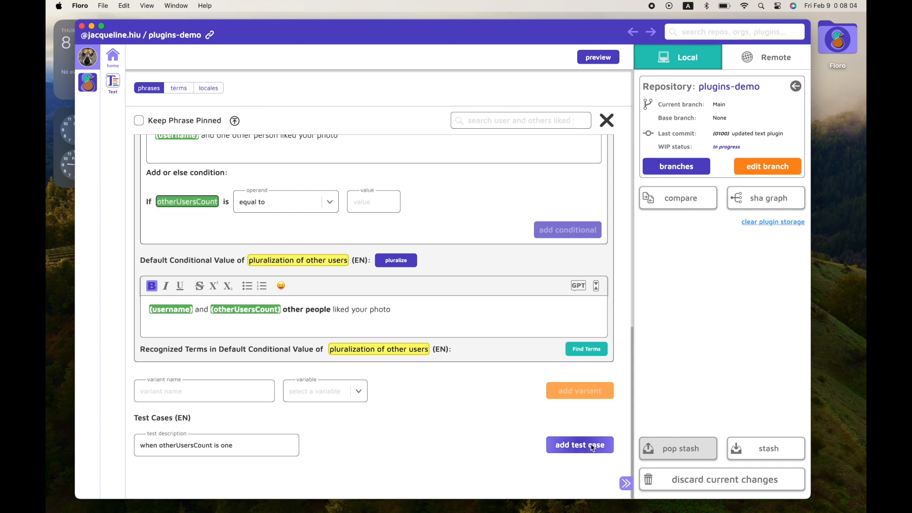
Step: Fill in the EN test case's mock username and set its otherUsersCount input to 1
scroll(347, 430, down, 3)
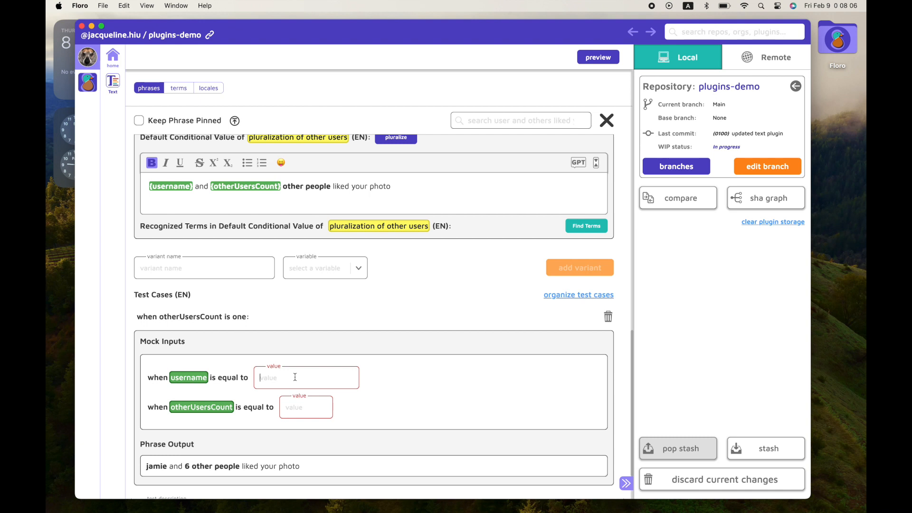
text(jamie)
key(Tab)
text(1)
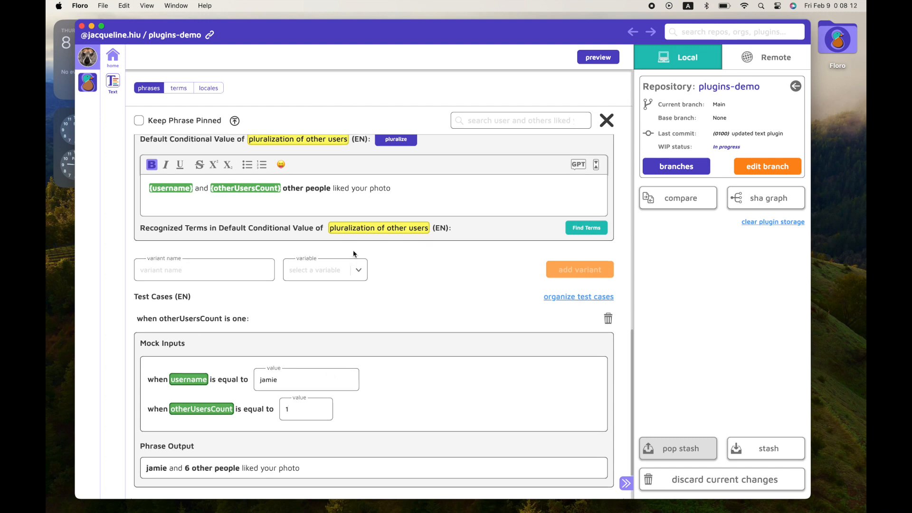
Step: Replace the EN phrase value with the unbolded conditional variant "{pluralization of other users}"
scroll(346, 262, up, 5)
drag(262, 262, 247, 265)
scroll(339, 295, up, 15)
drag(311, 278, 143, 274)
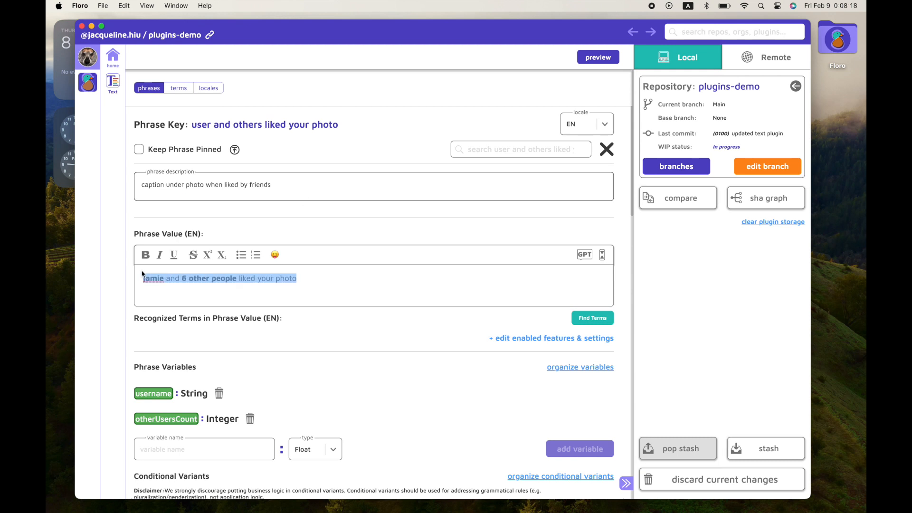
key(BackSpace)
key(super+v)
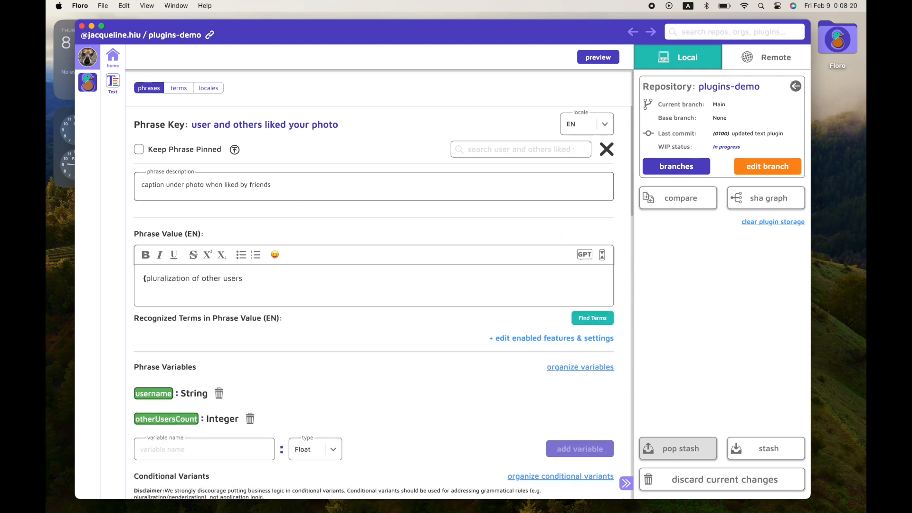
key(super+Left)
key(Right)
key(BackSpace)
key(super+b)
text({)
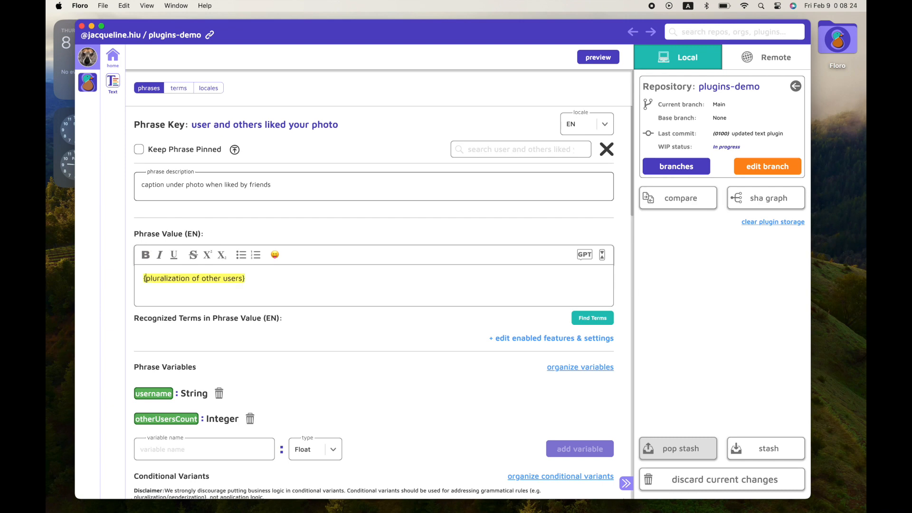
Step: Check the EN test case's phrase output with otherUsersCount set to 0, and set it to 5
scroll(193, 340, down, 10)
scroll(193, 341, up, 2)
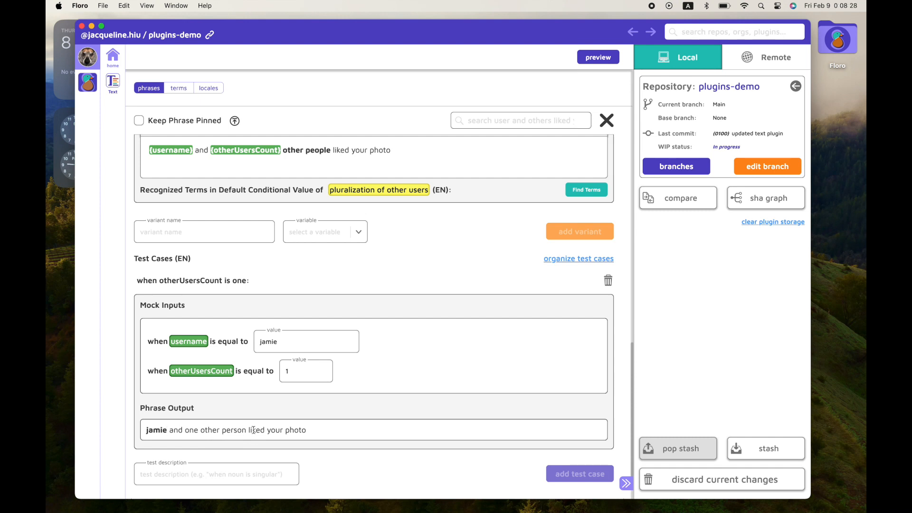
click(307, 375)
key(BackSpace)
text(0)
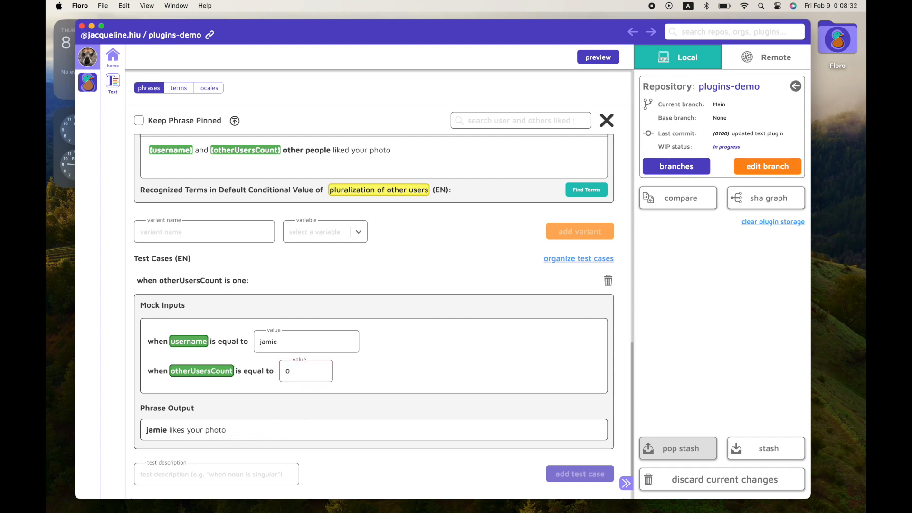
key(BackSpace)
text(5)
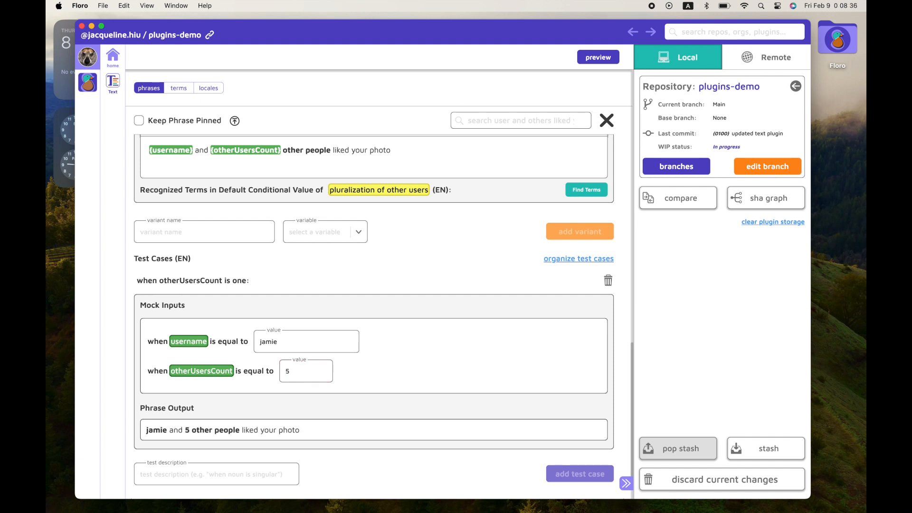
Step: Switch the phrase locale to ZH and copy "{pluralization of other users}" from the EN source into the ZH phrase value
scroll(314, 432, up, 15)
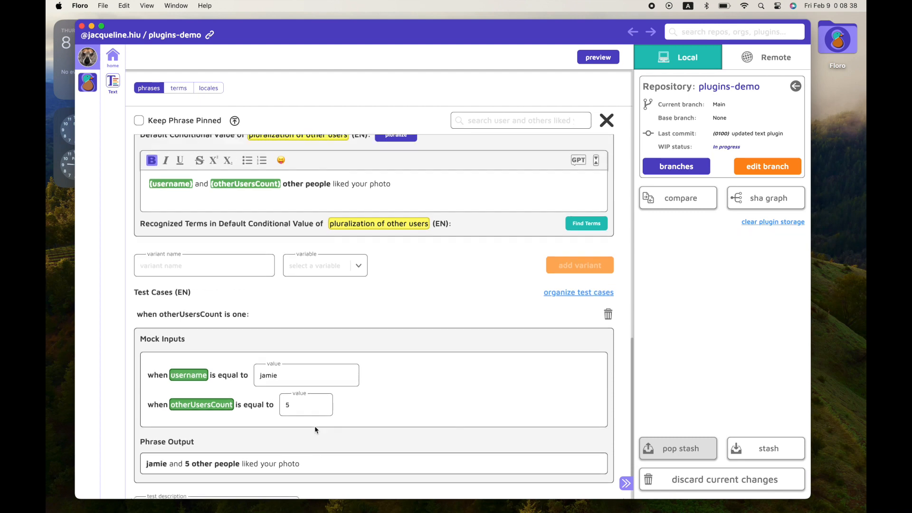
click(605, 127)
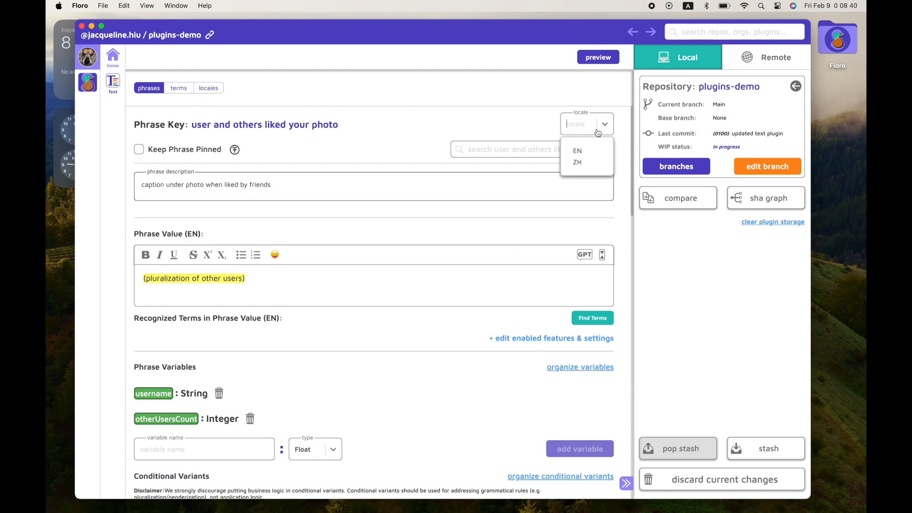
click(580, 163)
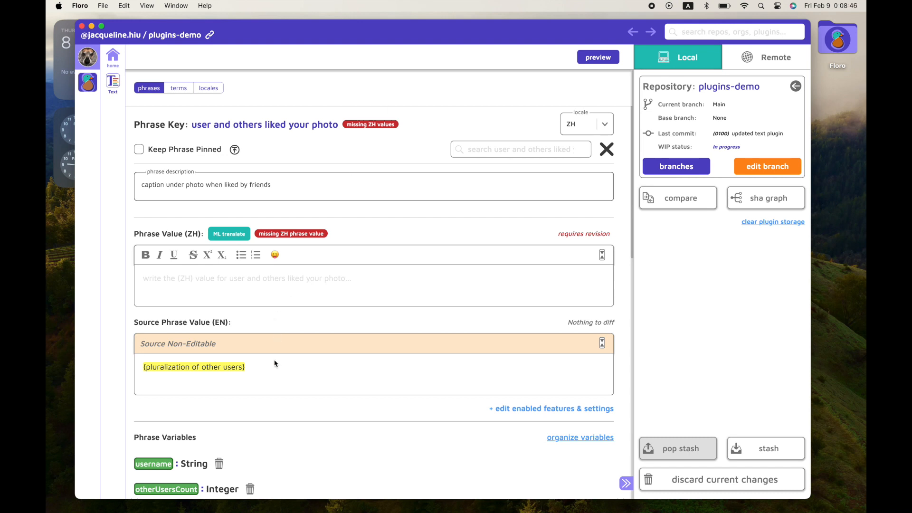
drag(245, 368, 142, 373)
key(super+c)
click(172, 285)
key(super+v)
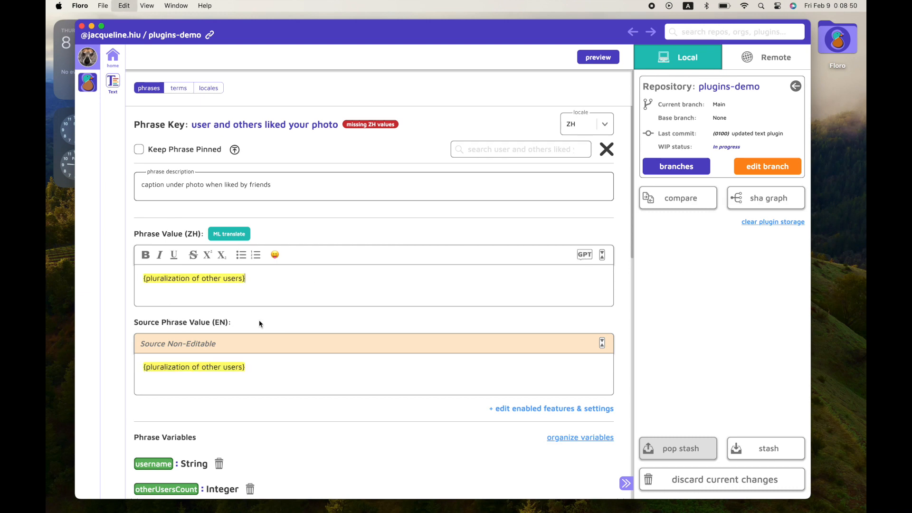
Step: Machine-translate the default conditional value of "pluralization of other users" into ZH and apply the translation
scroll(295, 435, down, 10)
scroll(298, 439, down, 3)
scroll(298, 440, up, 2)
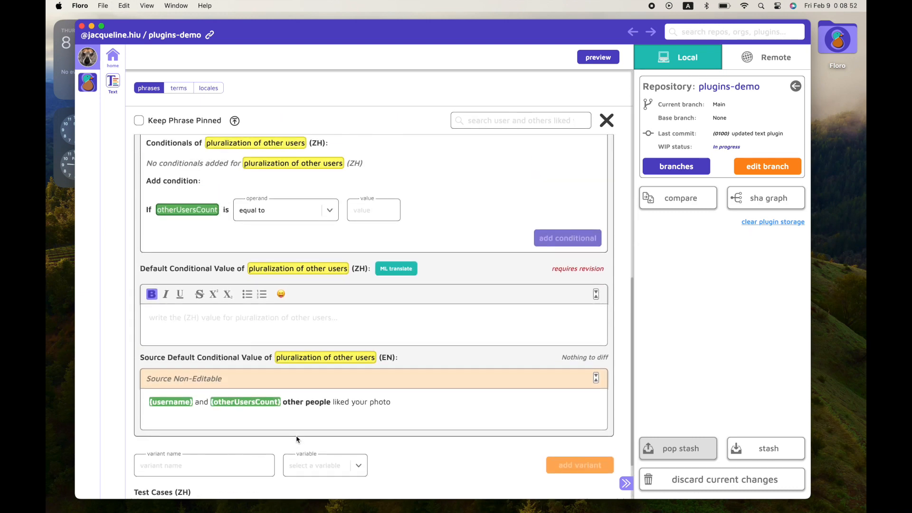
click(399, 270)
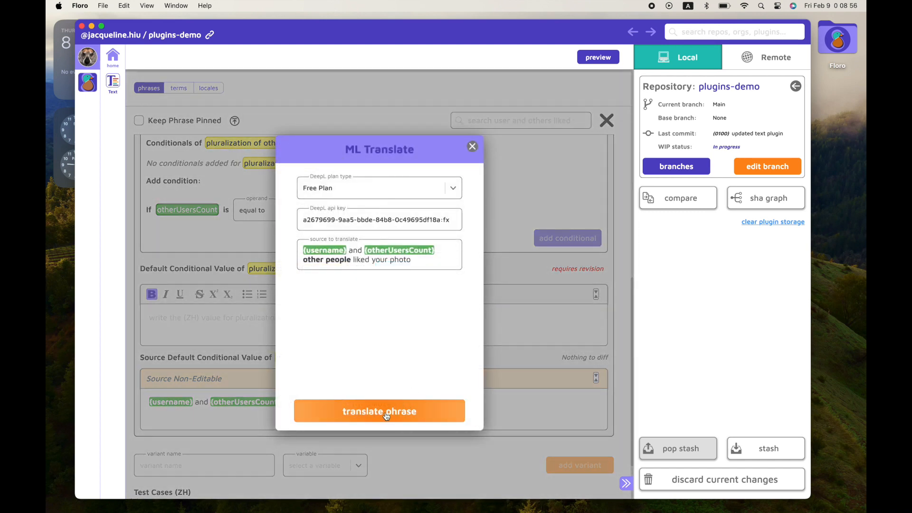
click(385, 416)
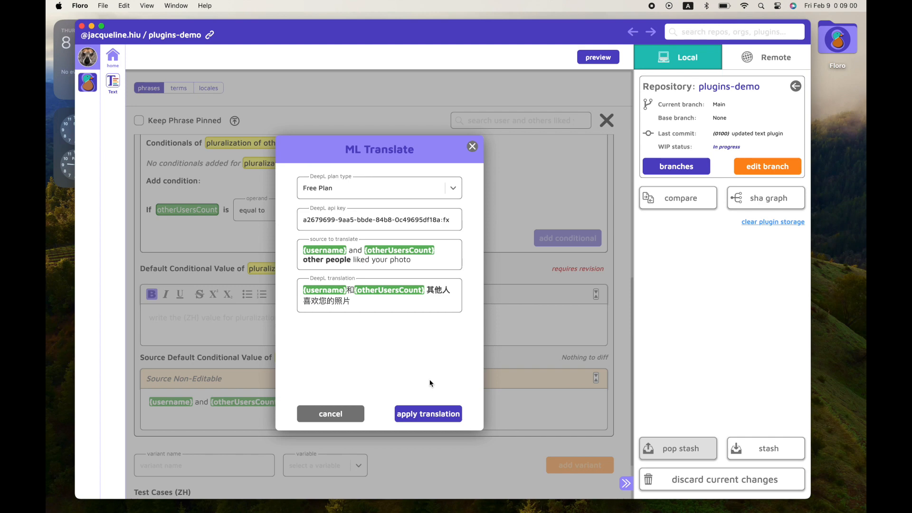
click(441, 414)
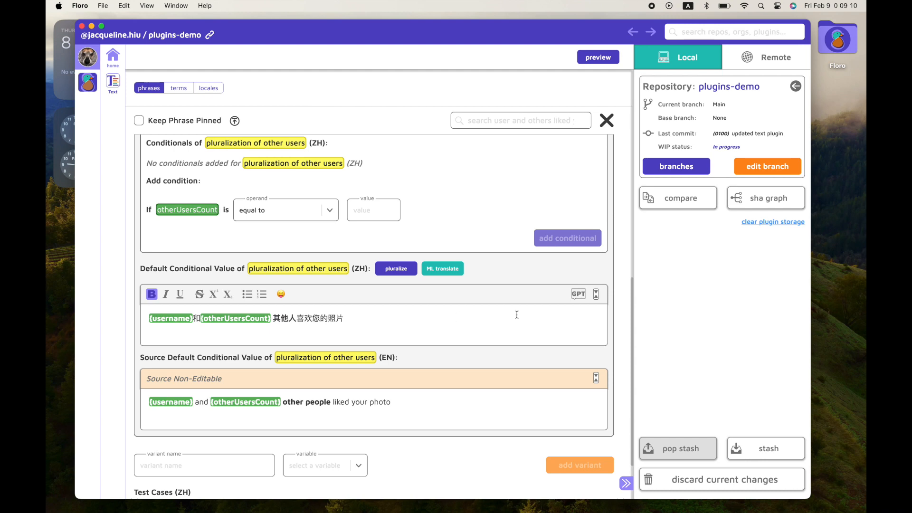
Step: Ask ChatGPT "can you make sure the zh grammar is correct?" for the ZH default conditional value and apply its edits
click(578, 296)
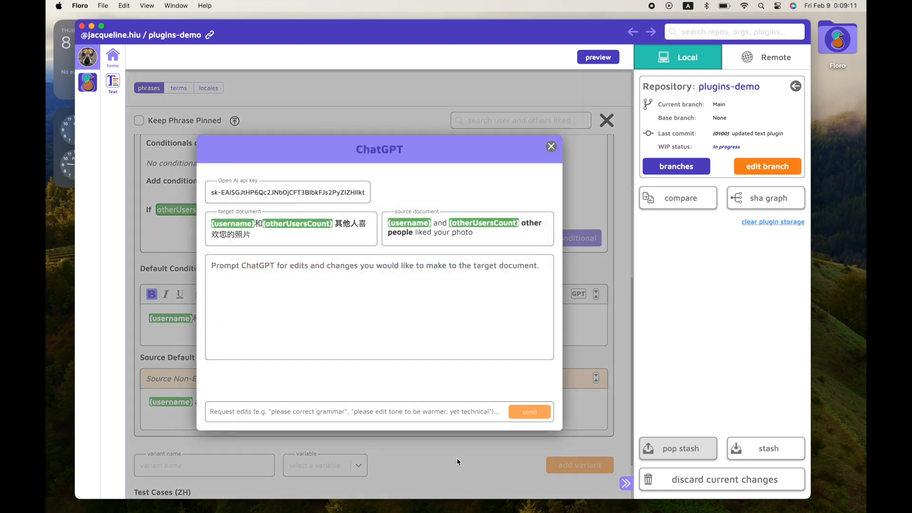
click(353, 412)
text(can you make sure the zh gramm)
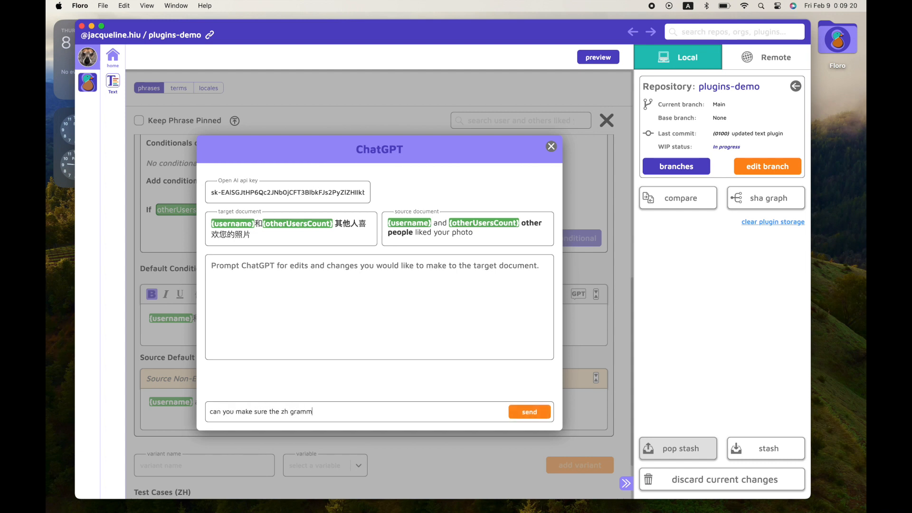
text(ar is correct?)
key(Return)
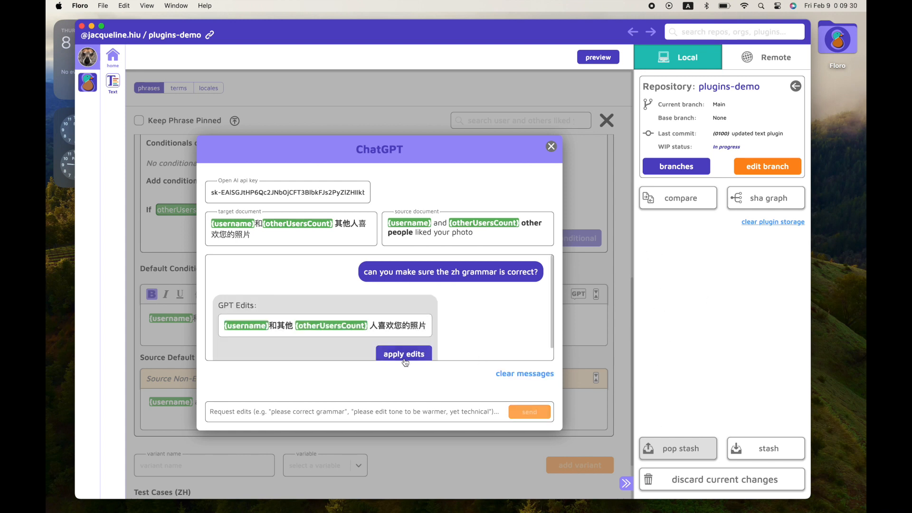
scroll(405, 363, down, 1)
click(406, 339)
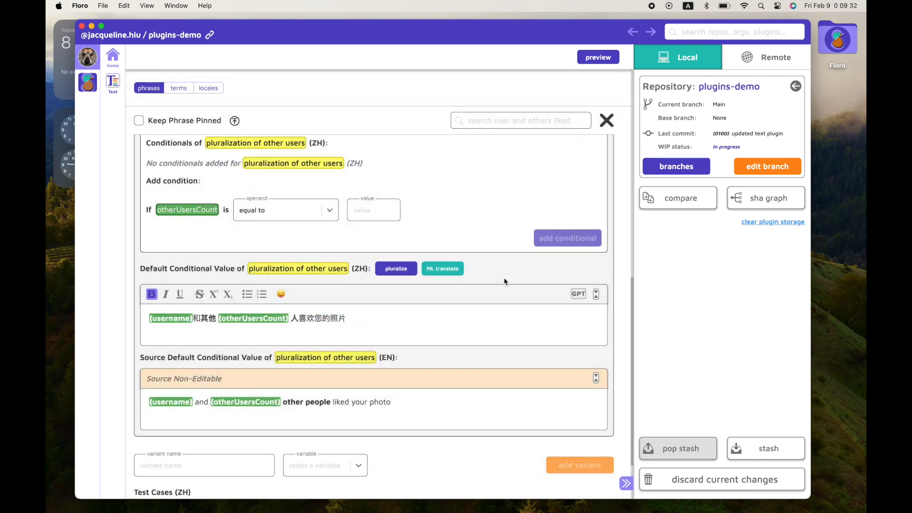
Step: Pluralize the ZH default conditional value automatically and add the plural condition for otherUsersCount equal to 0
click(396, 269)
click(402, 414)
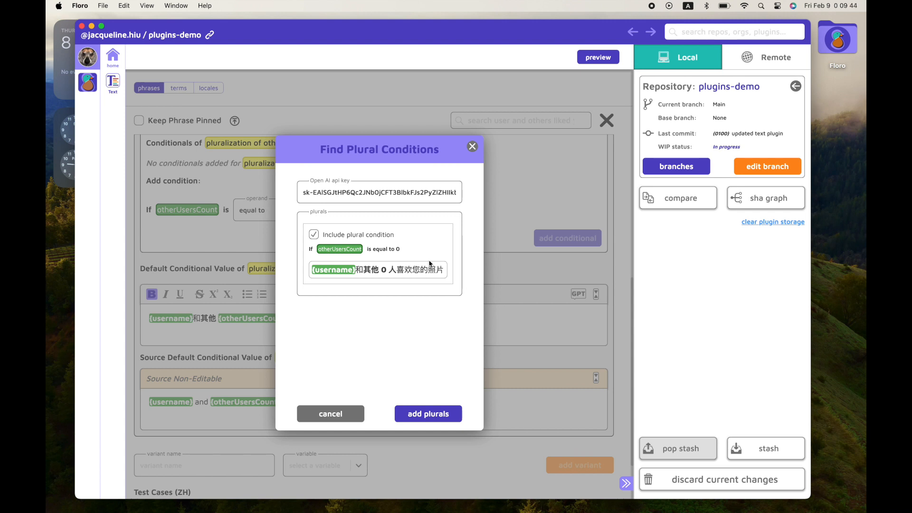
click(420, 414)
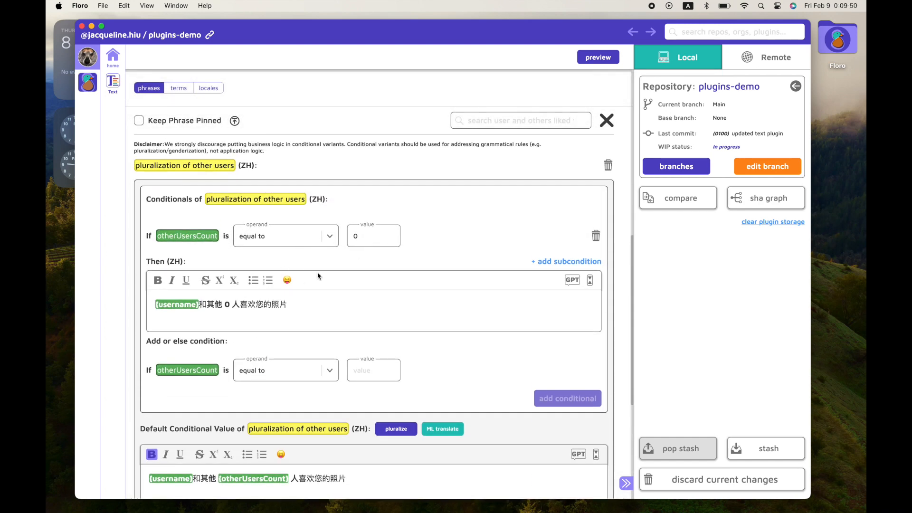
Step: Add a ZH test case described as "zh test condition"
scroll(320, 276, down, 4)
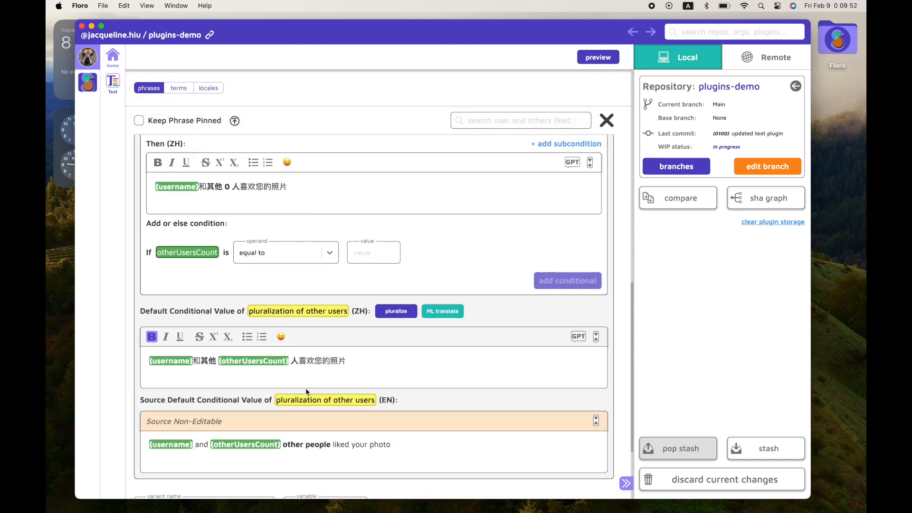
scroll(305, 389, down, 4)
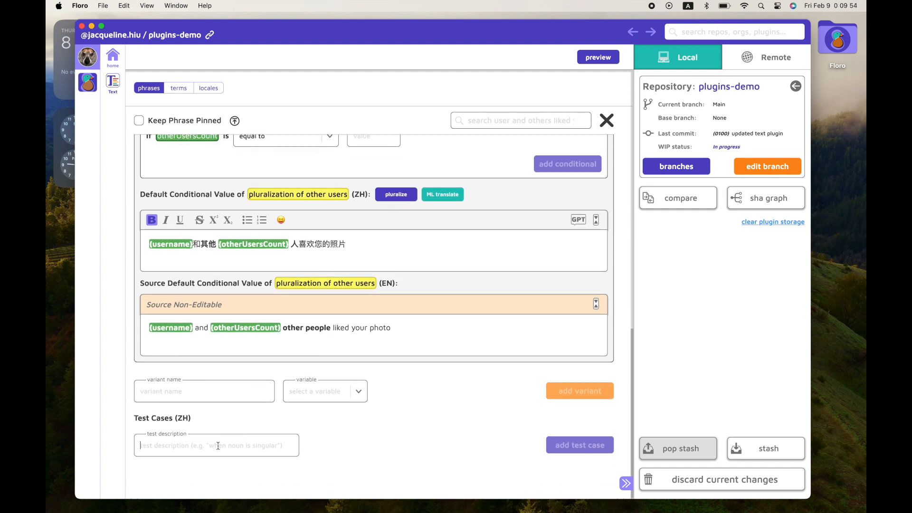
click(218, 445)
text(zh test condition)
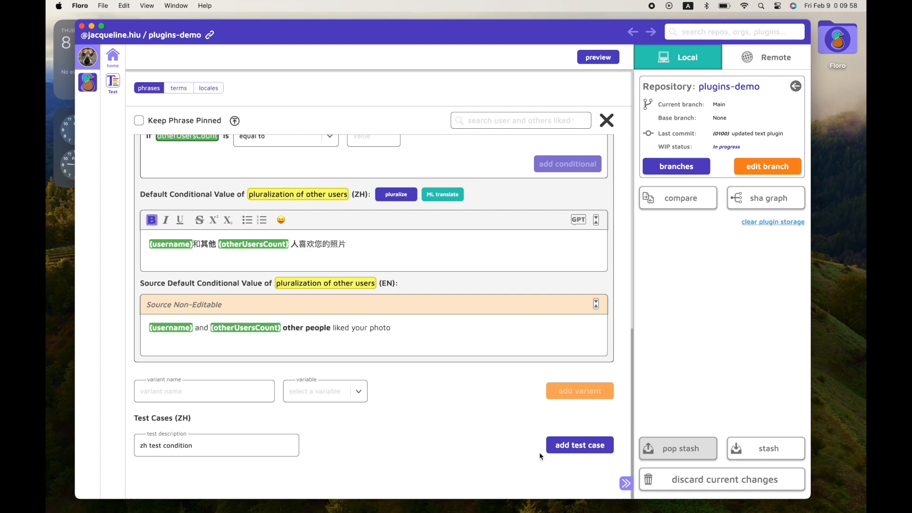
click(556, 447)
Step: Fill in the ZH test case's mock username and try otherUsersCount values of 10 and 1 before setting it to 2
scroll(309, 418, down, 5)
click(302, 316)
text(jamie)
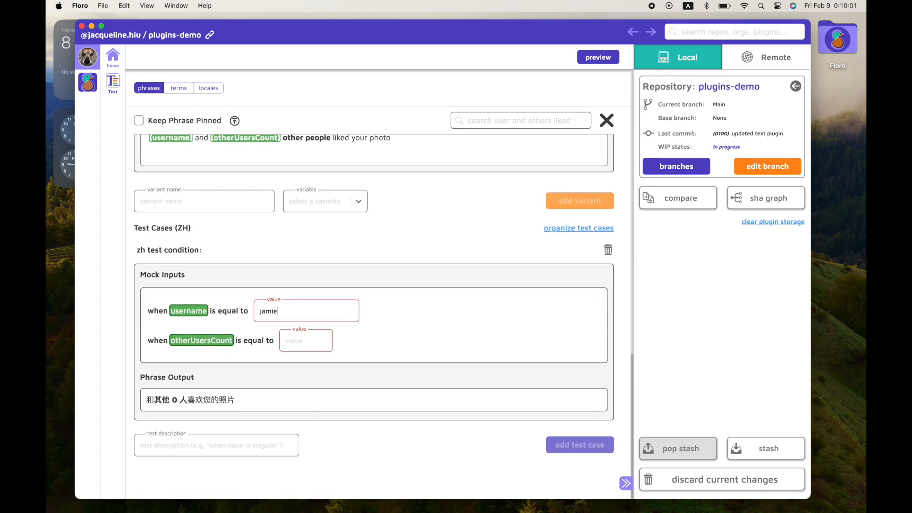
click(305, 341)
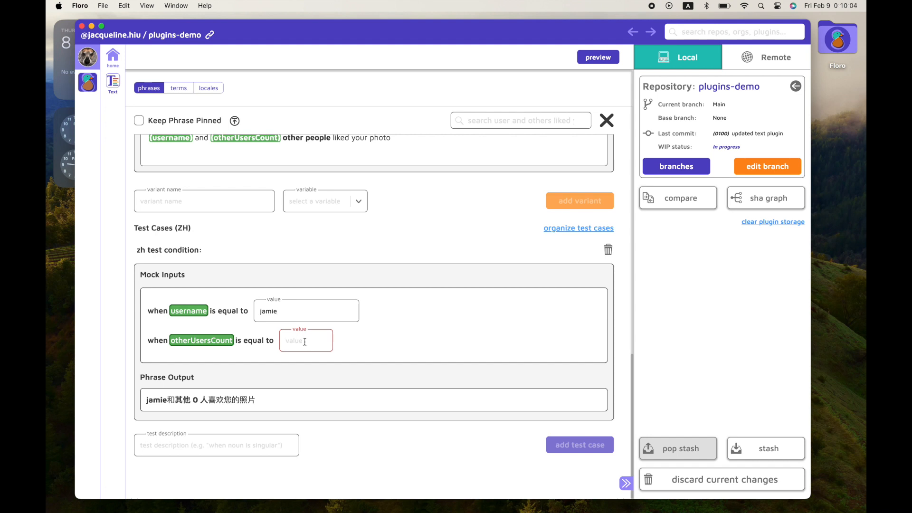
text(10)
key(BackSpace)
key(BackSpace)
text(1)
key(BackSpace)
text(2)
Step: Switch the phrase locale back to EN and review its test case and phrase value
scroll(313, 364, up, 10)
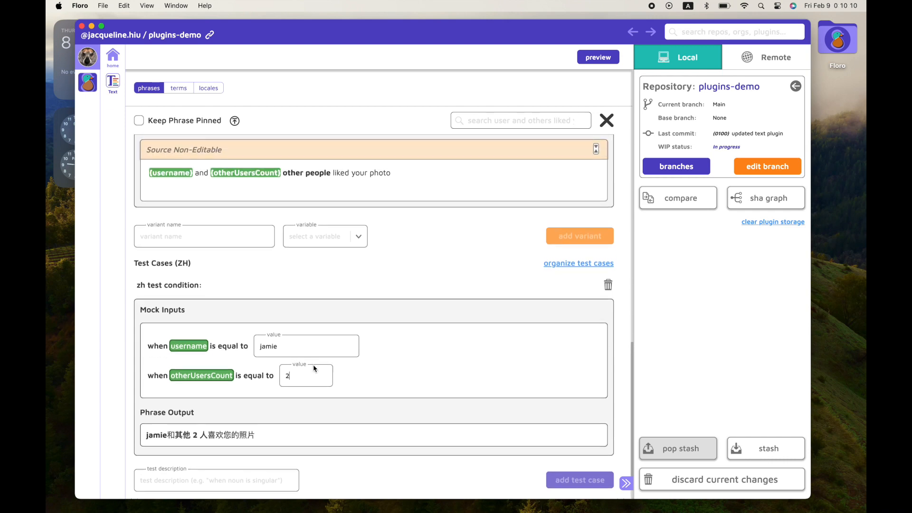
scroll(313, 364, up, 10)
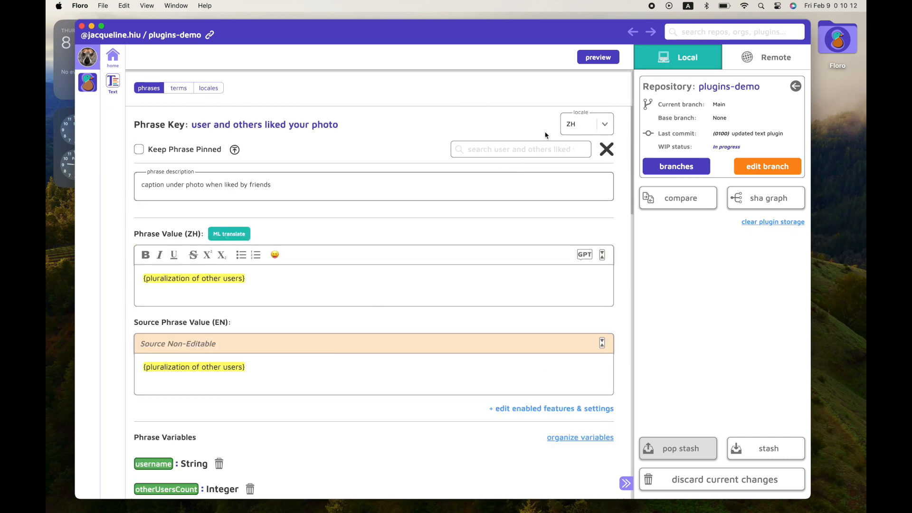
click(574, 122)
click(576, 151)
scroll(394, 342, down, 10)
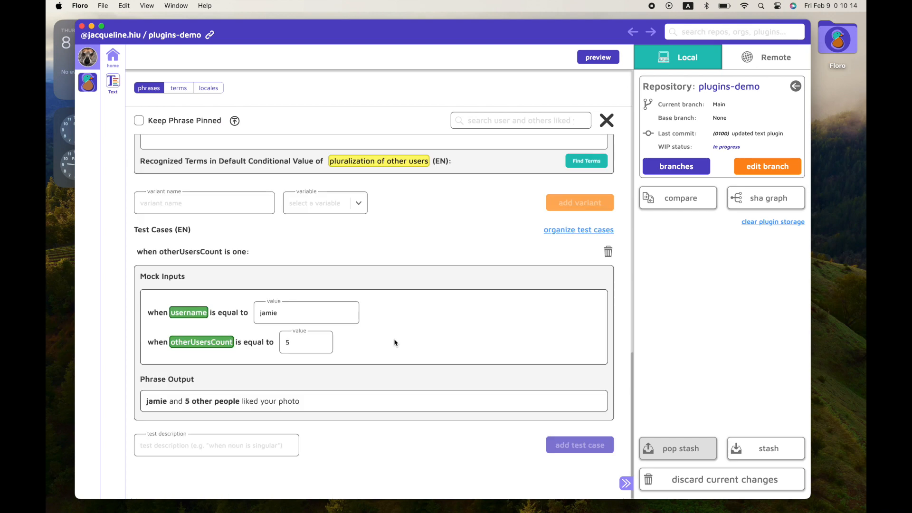
scroll(394, 342, up, 15)
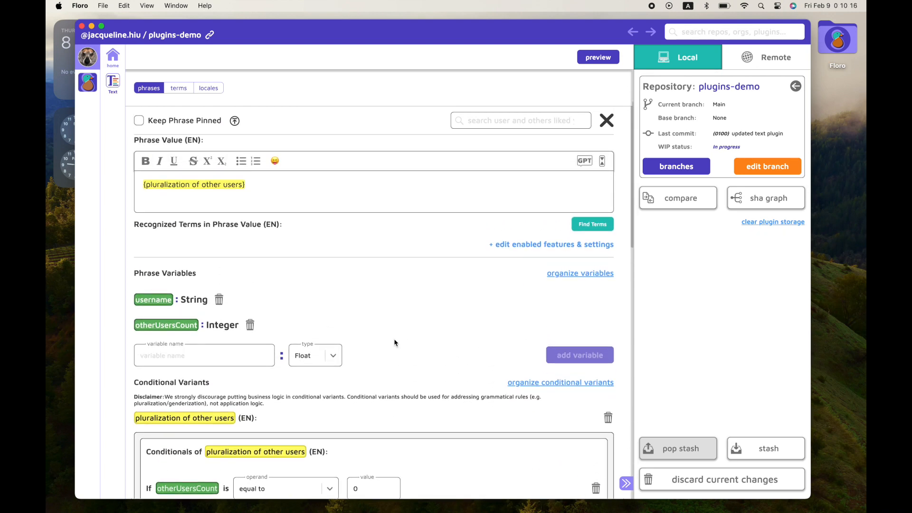